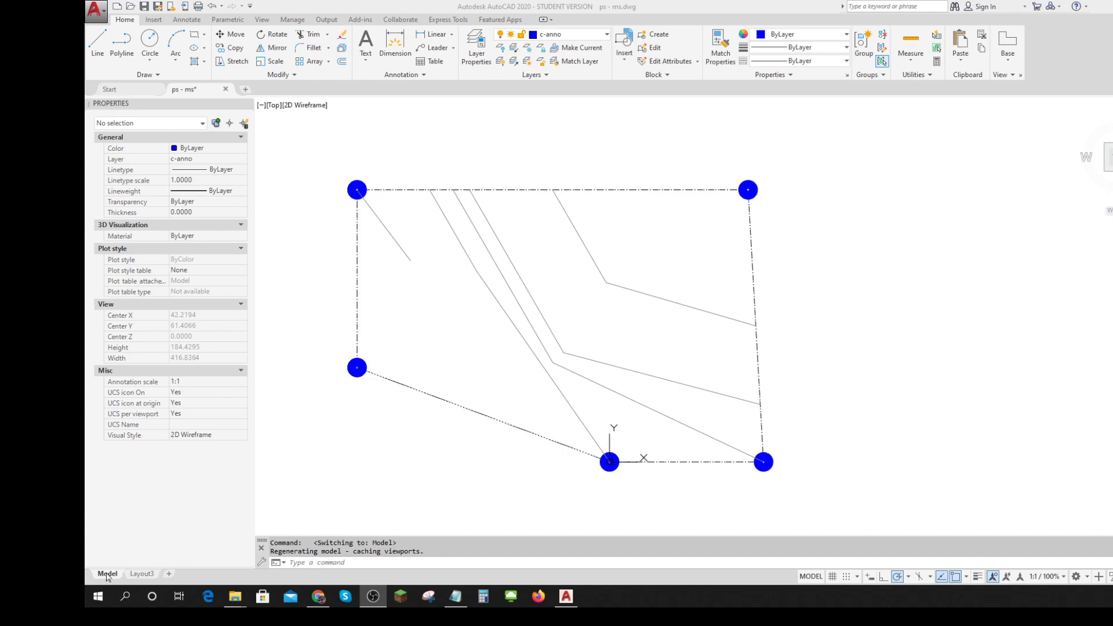
# Inspect the layers assigned to the eastern property line and a contour line, and review the drawing's layer list.
pyautogui.scroll(-6, 513, 426)
pyautogui.scroll(7, 527, 406)
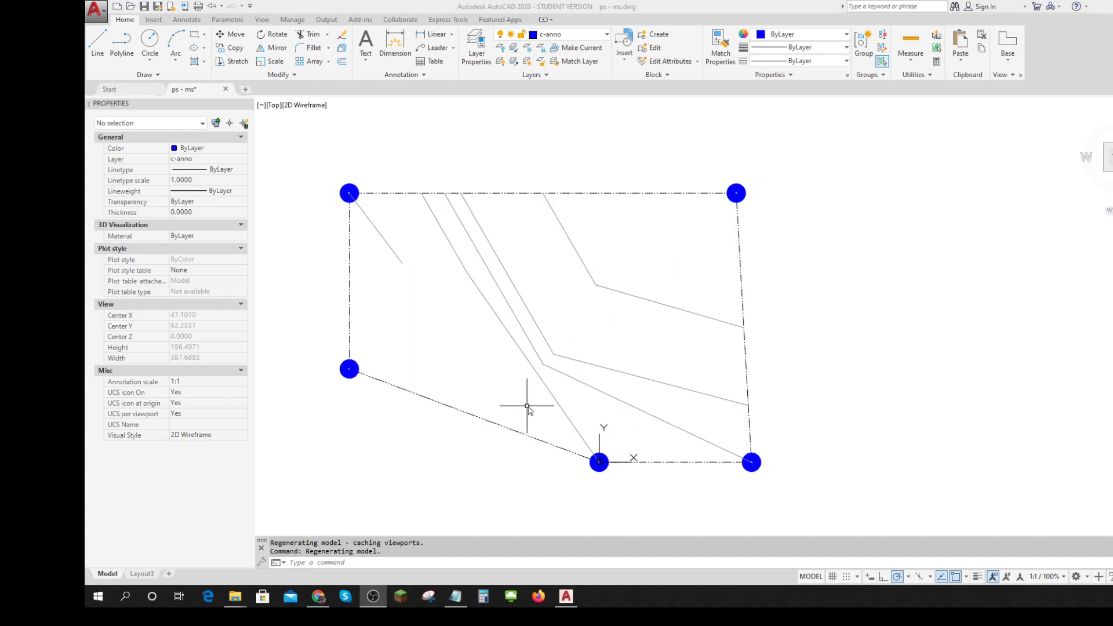
pyautogui.scroll(2, 527, 405)
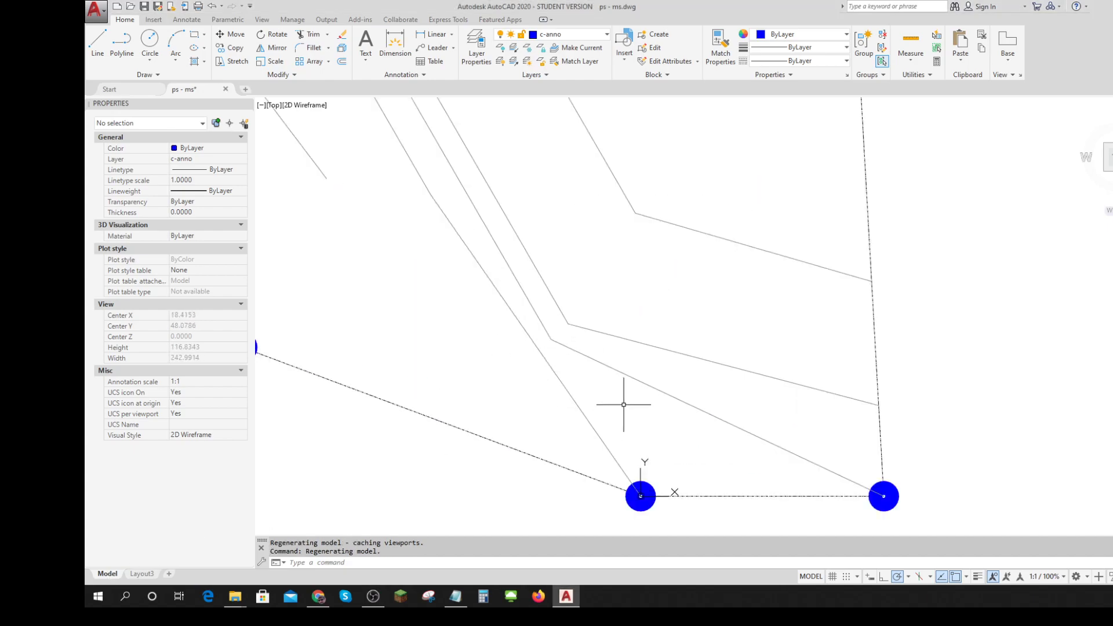
pyautogui.scroll(-2, 620, 405)
pyautogui.click(777, 257)
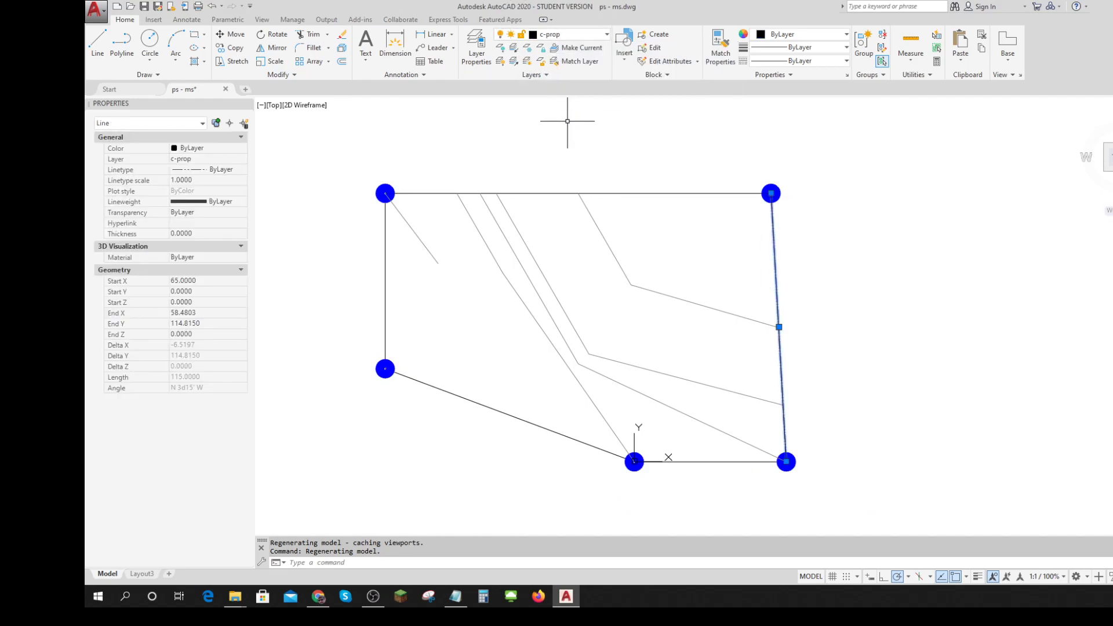
pyautogui.press('Escape')
pyautogui.click(597, 225)
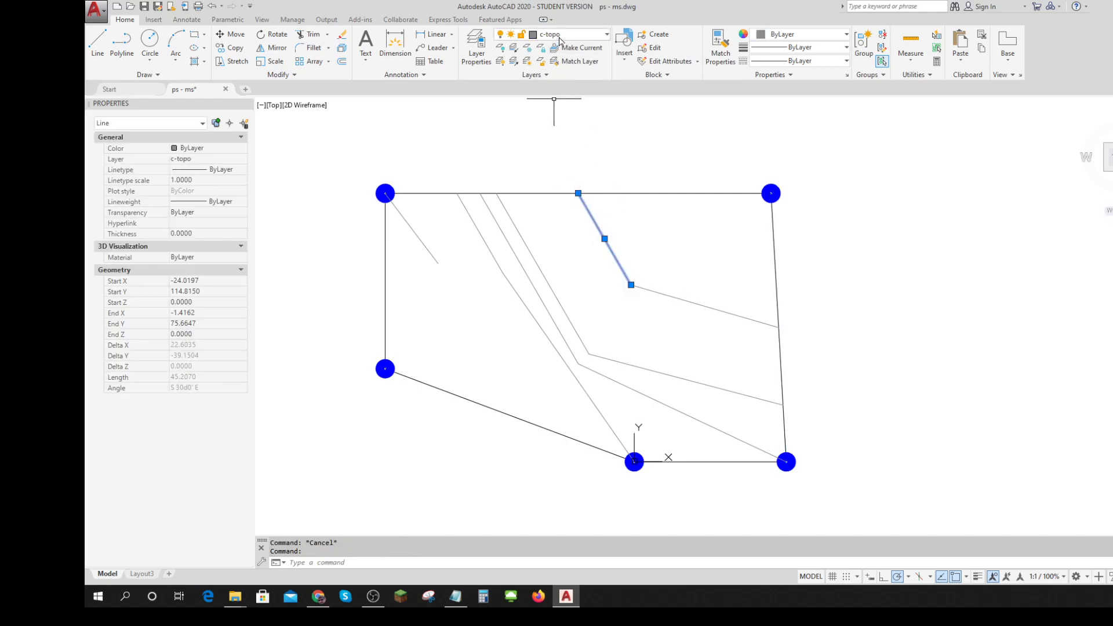
pyautogui.click(476, 46)
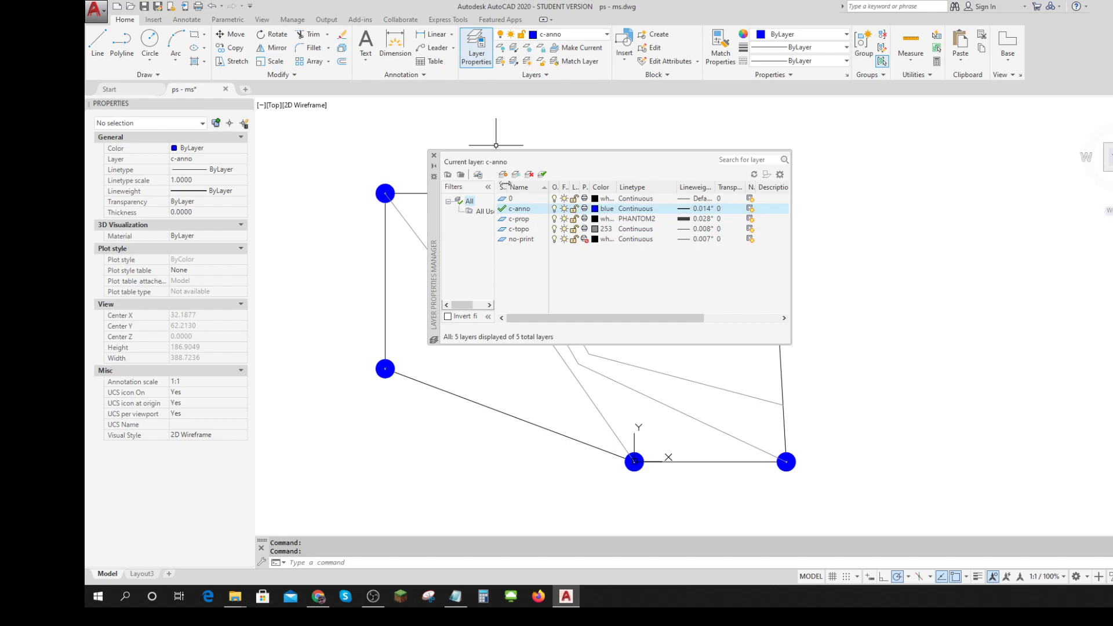
pyautogui.click(434, 155)
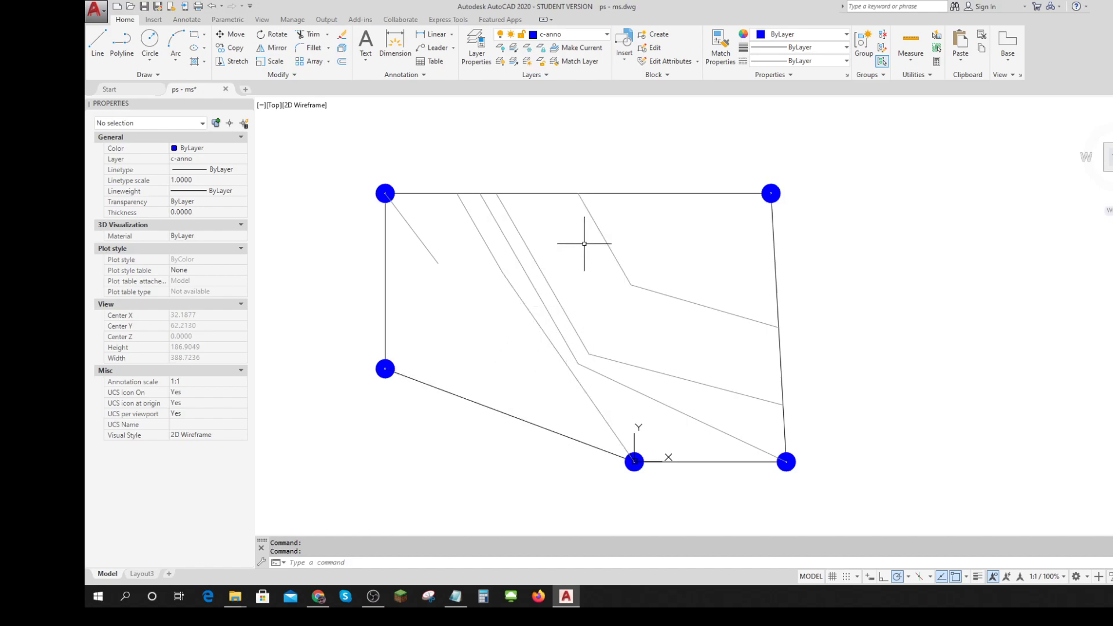
# Switch to Layout3 and inspect the properties of the 121 elevation label on the easternmost contour.
pyautogui.click(142, 574)
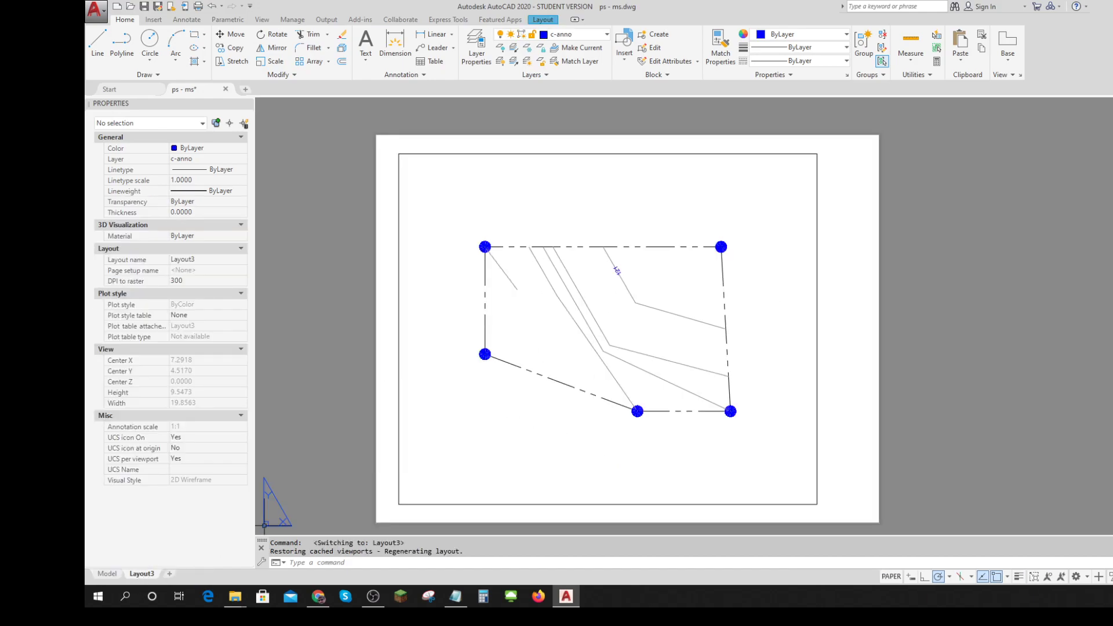
pyautogui.scroll(4, 614, 290)
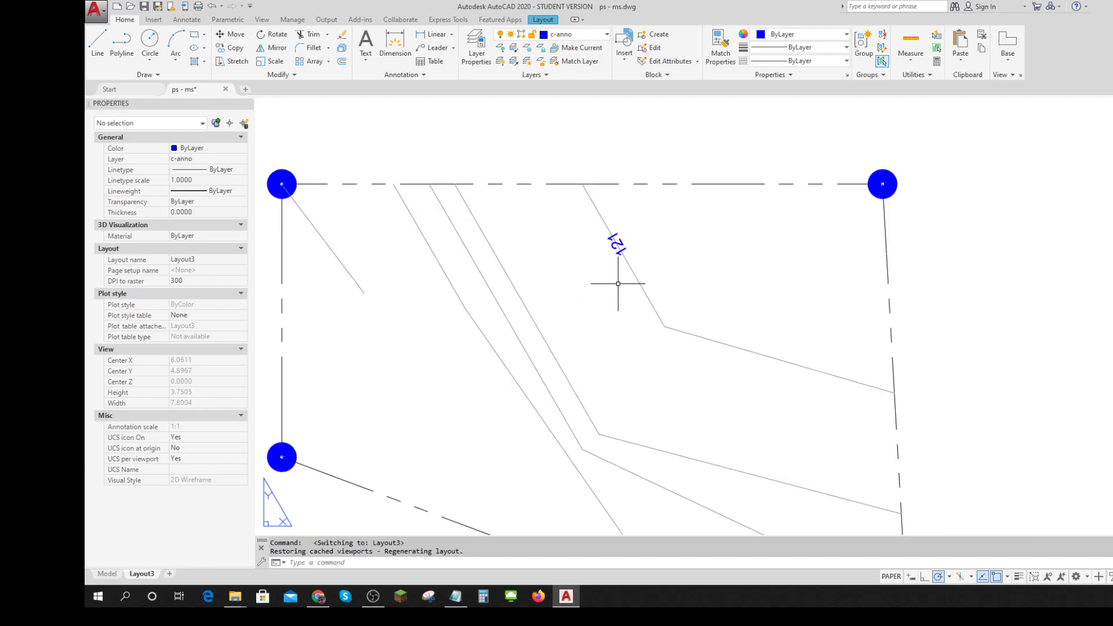
pyautogui.click(625, 243)
pyautogui.scroll(5, 638, 255)
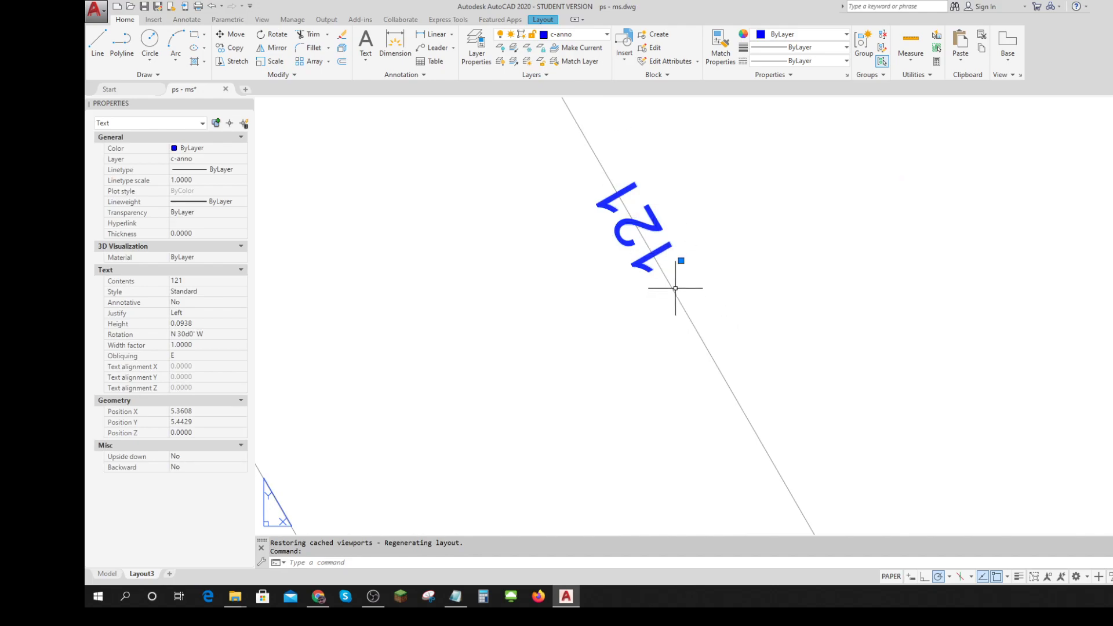
pyautogui.scroll(-4, 688, 312)
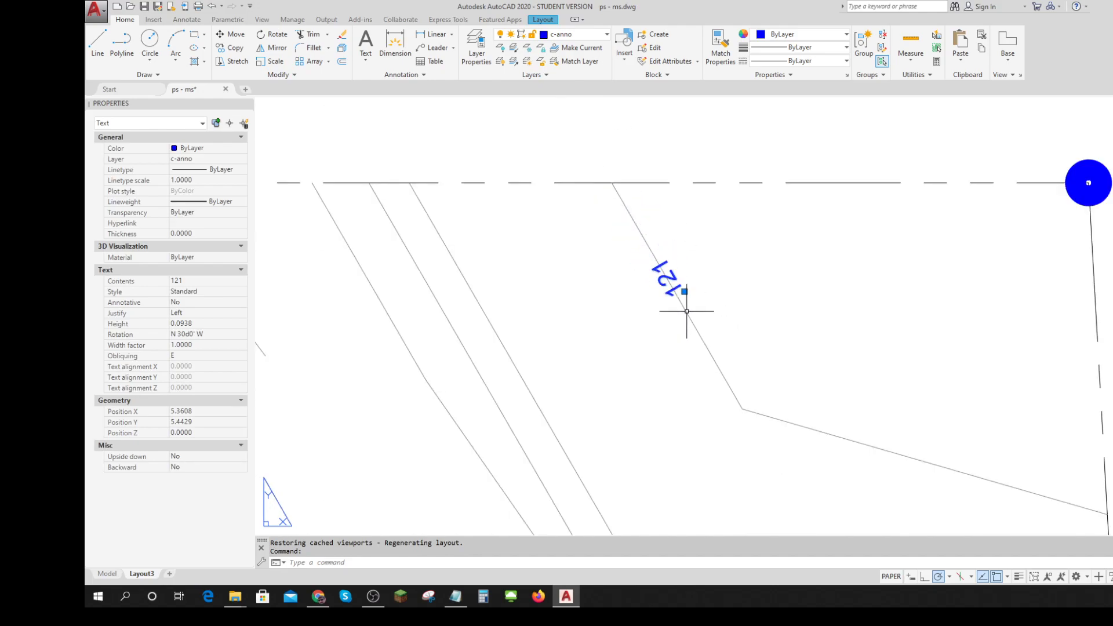
pyautogui.press('Escape')
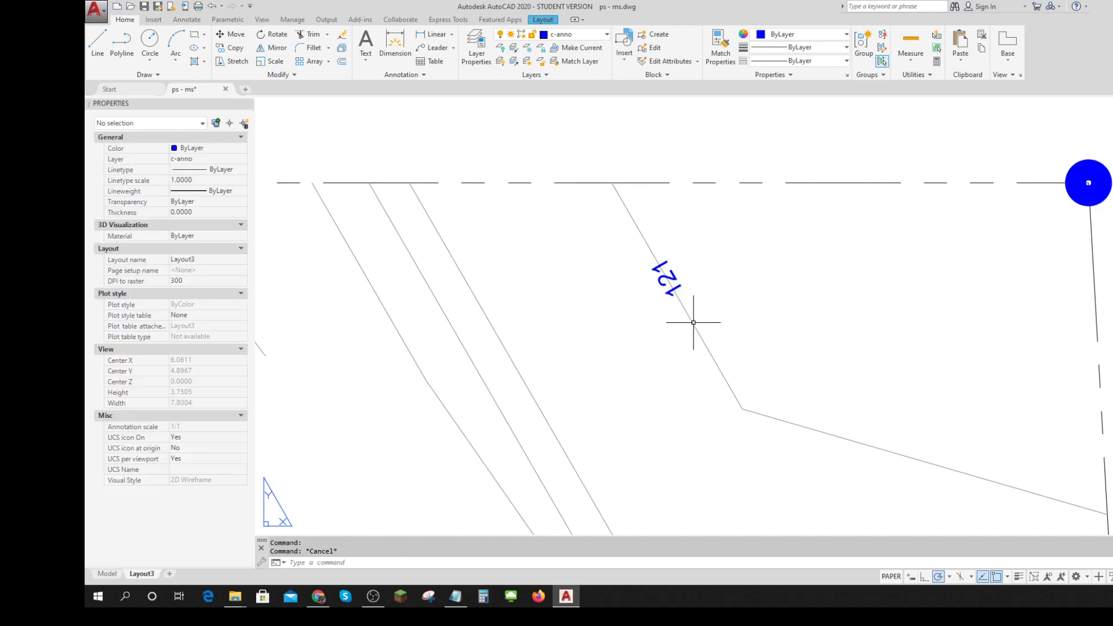
# Draw a four-sided wipeout closely around the 121 label to mask the contour line behind it.
pyautogui.write('WIPEOUT')
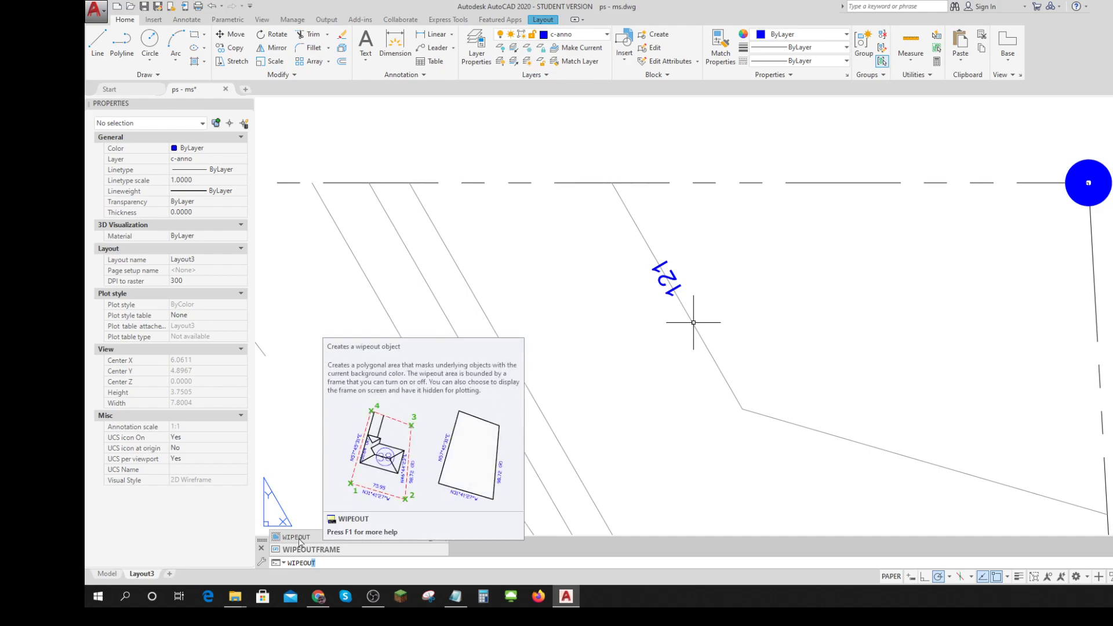
pyautogui.click(296, 537)
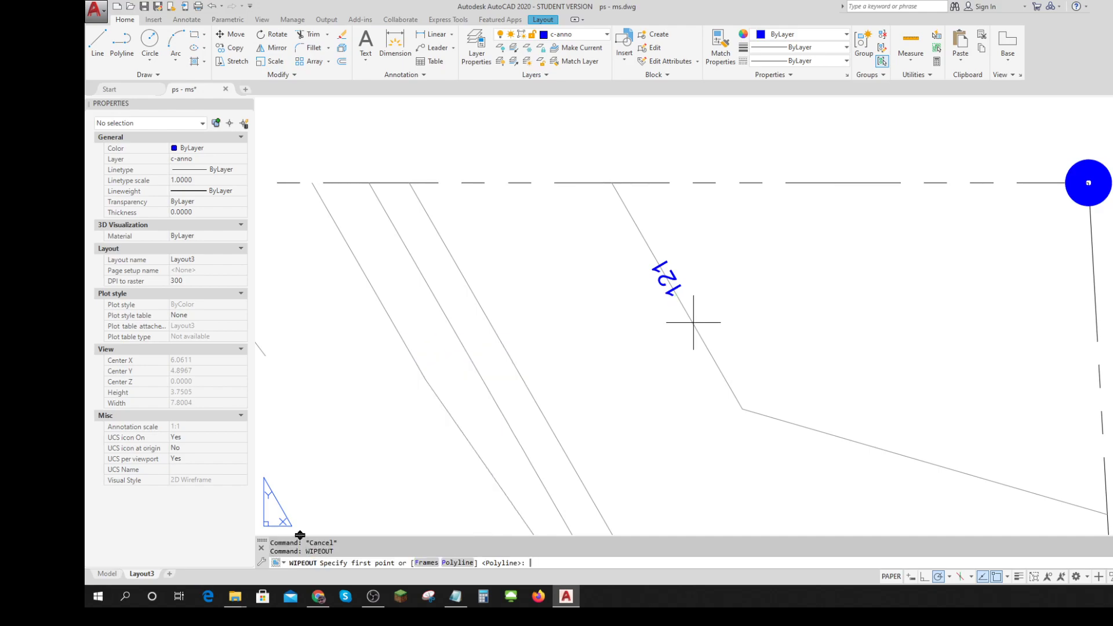
pyautogui.click(639, 269)
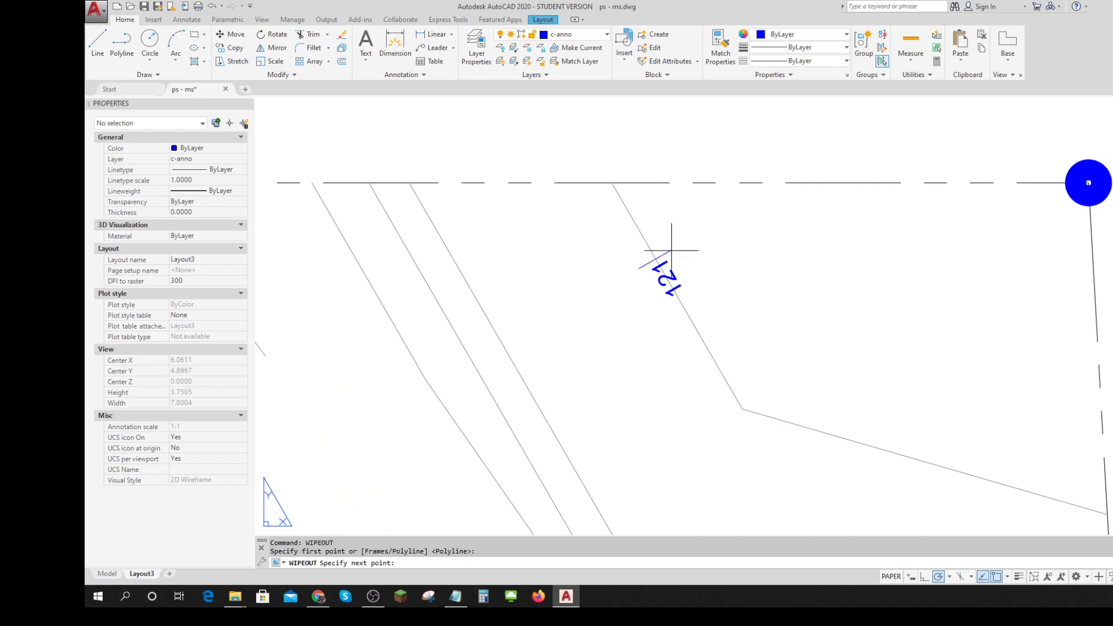
pyautogui.click(669, 251)
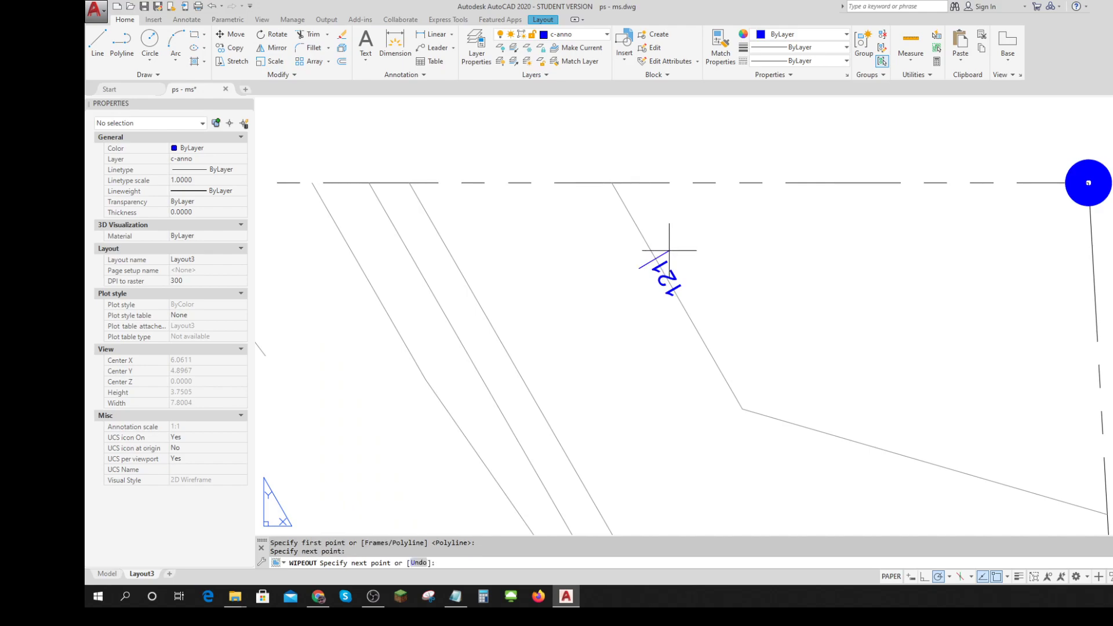
pyautogui.click(697, 293)
pyautogui.click(666, 306)
pyautogui.click(662, 310)
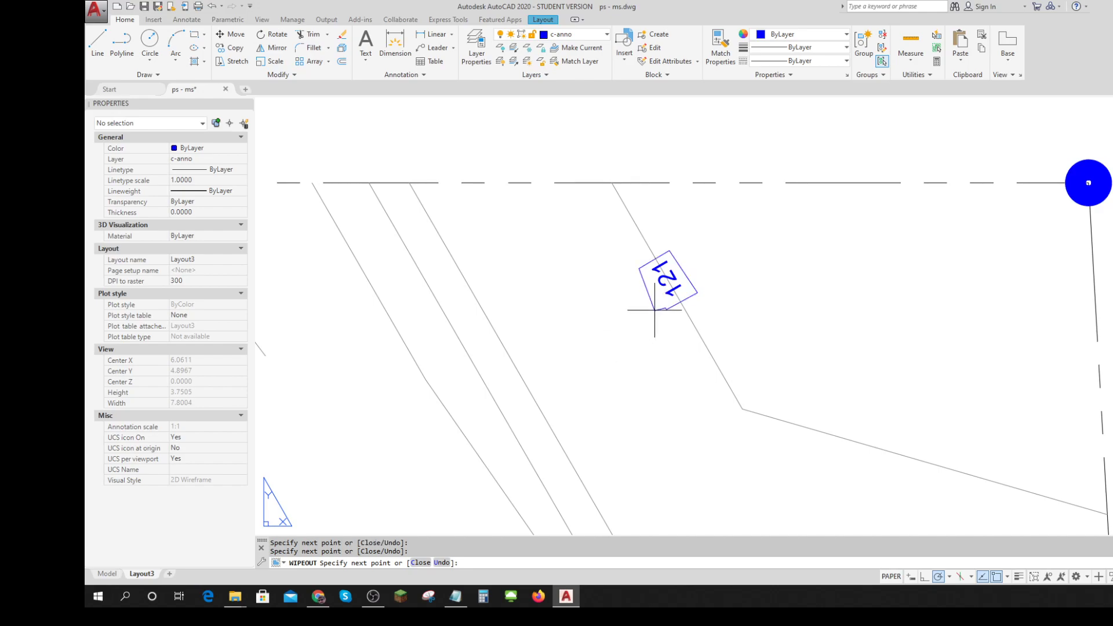
pyautogui.press('Return')
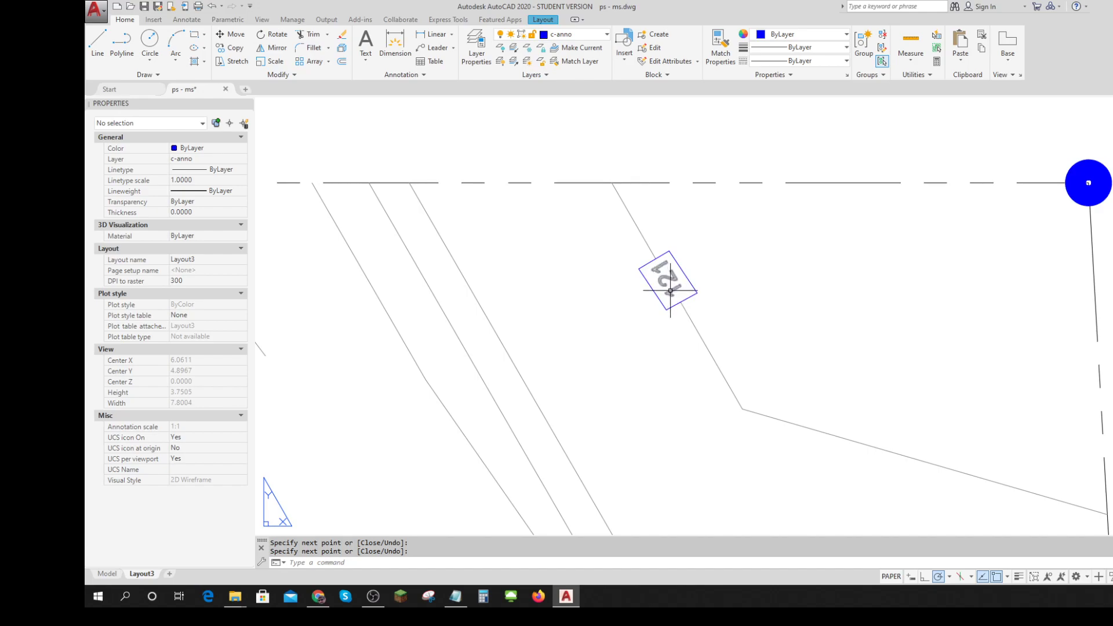
# Bring the 121 label to the front of the draw order, above the wipeout.
pyautogui.click(671, 291)
pyautogui.rightClick(670, 290)
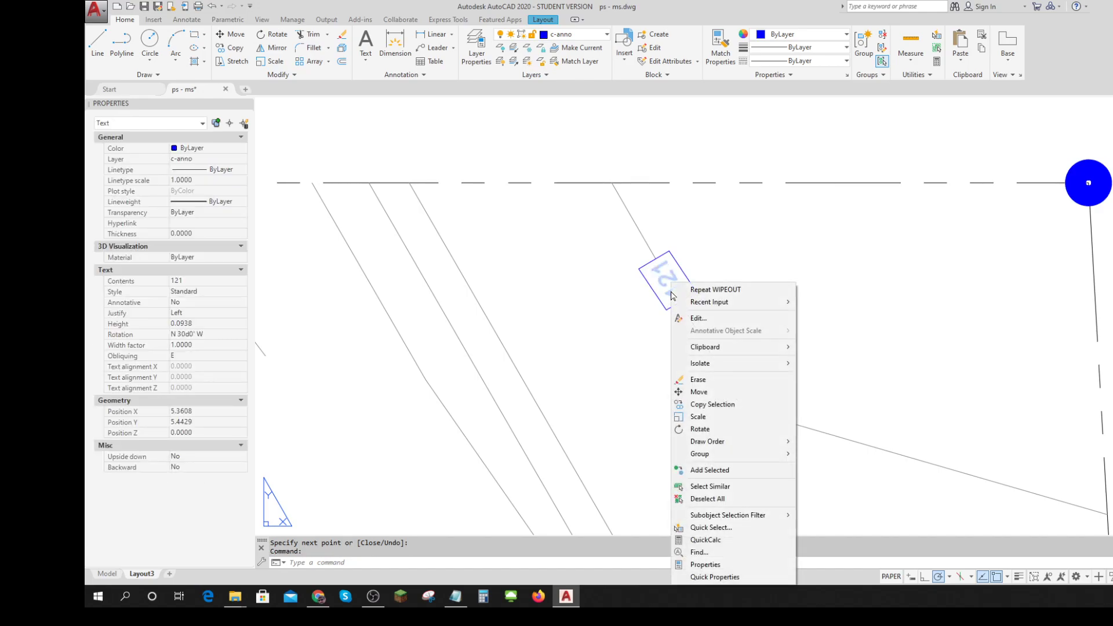
pyautogui.moveTo(713, 446)
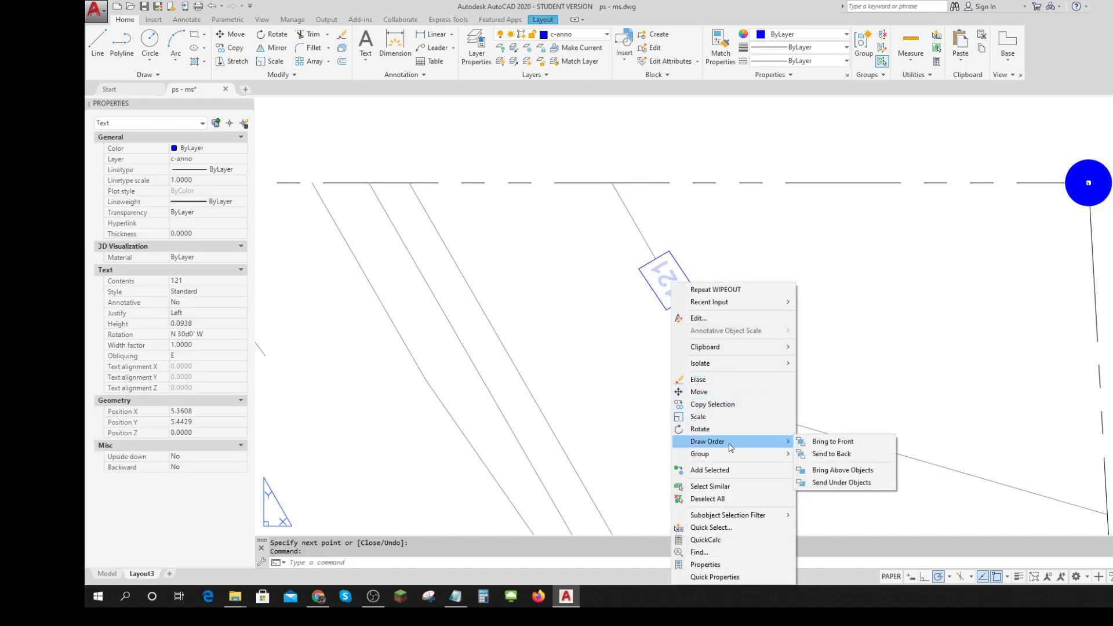
pyautogui.click(829, 443)
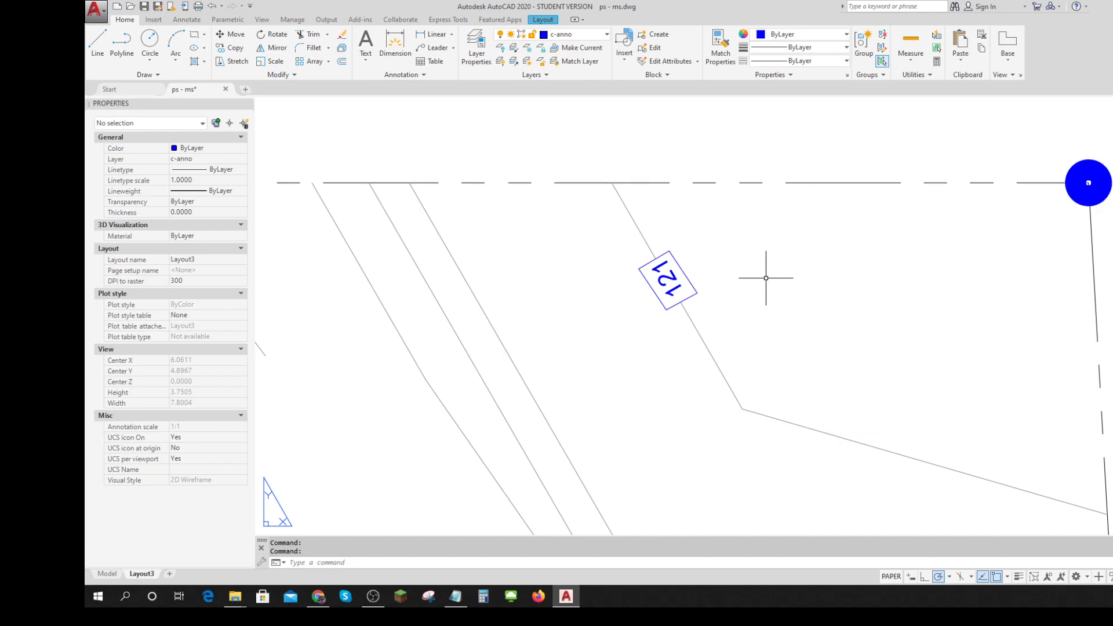
# Turn the wipeout frames off.
pyautogui.write('w')
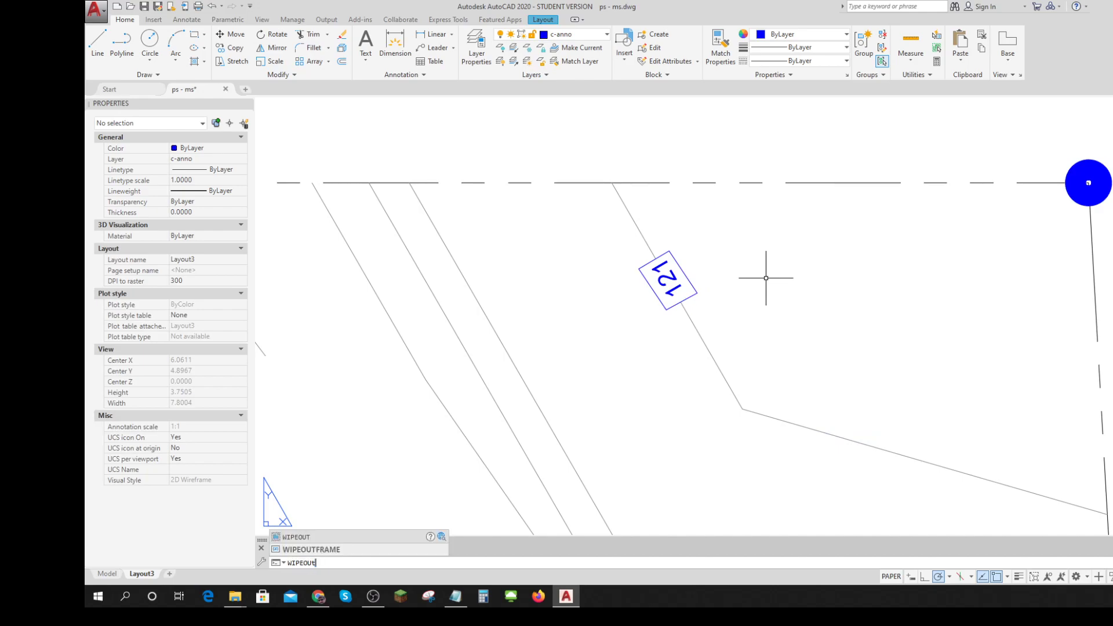
pyautogui.press('Return')
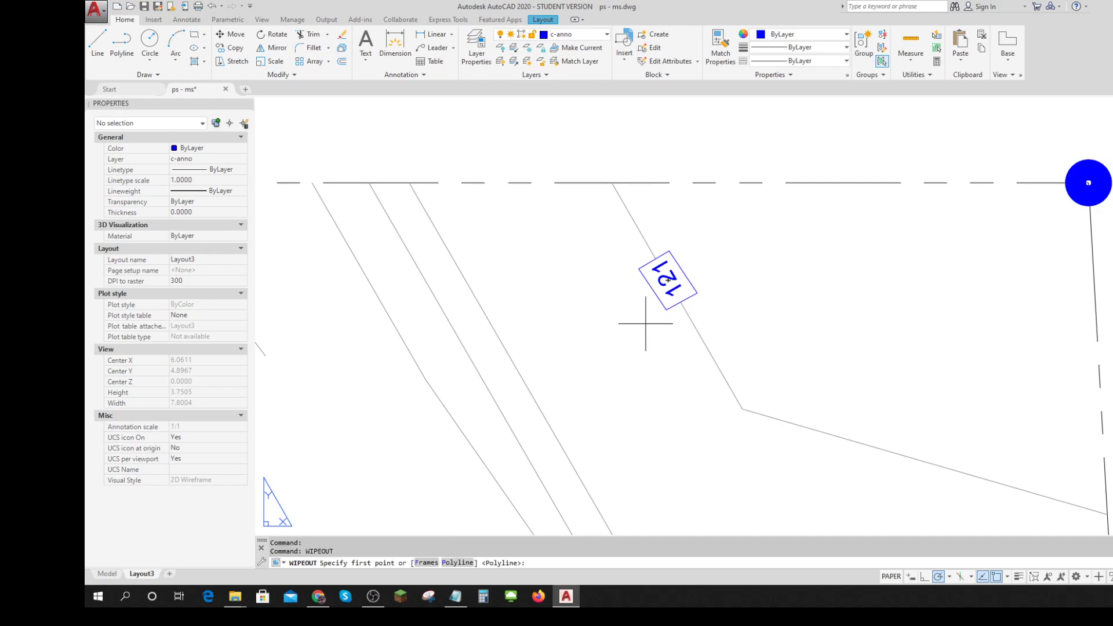
pyautogui.click(425, 566)
pyautogui.click(486, 559)
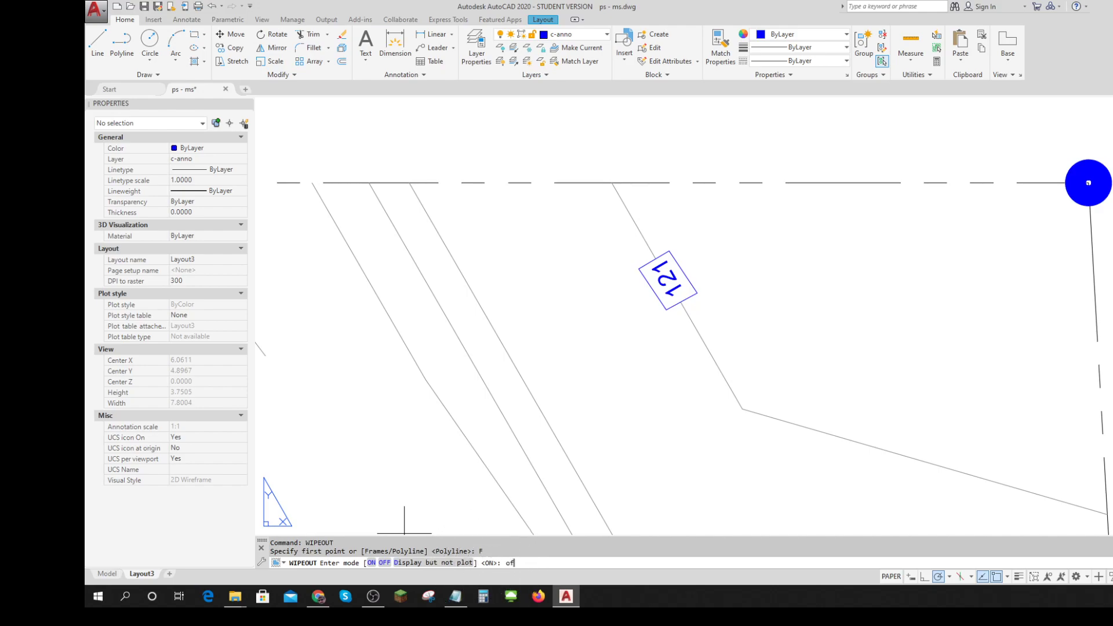
pyautogui.write('off')
pyautogui.press('Return')
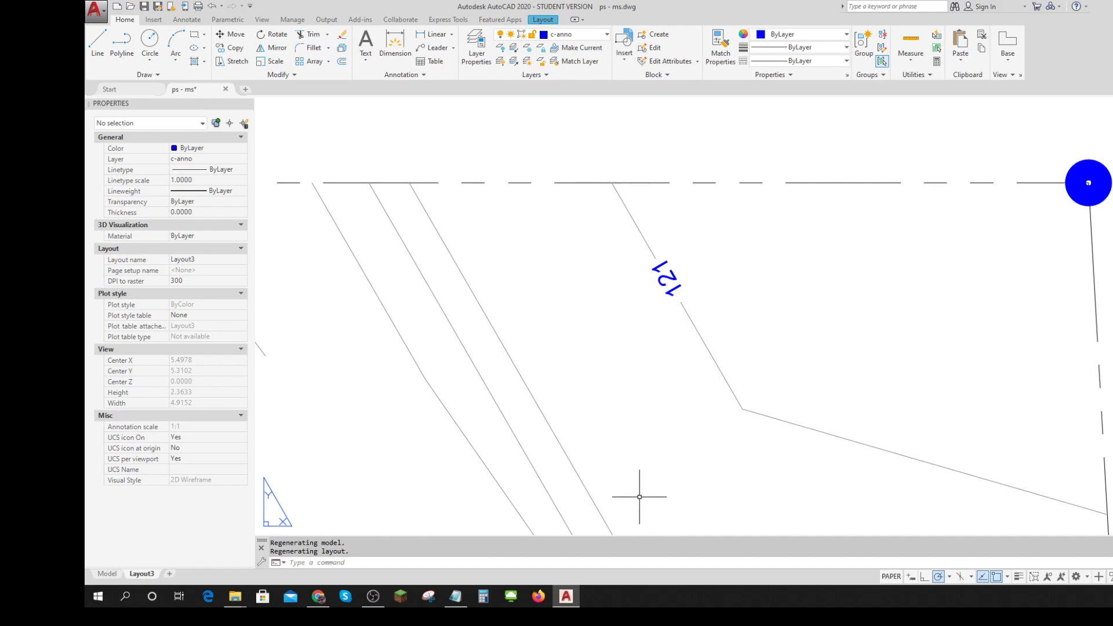
pyautogui.scroll(-2, 660, 438)
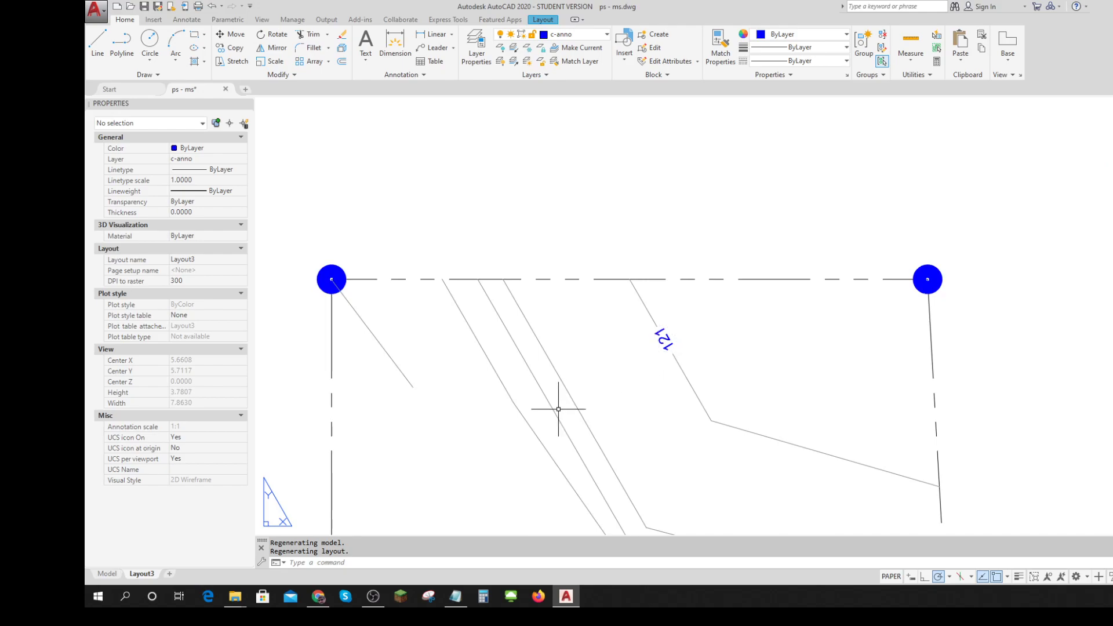
pyautogui.write('copy')
pyautogui.press('Return')
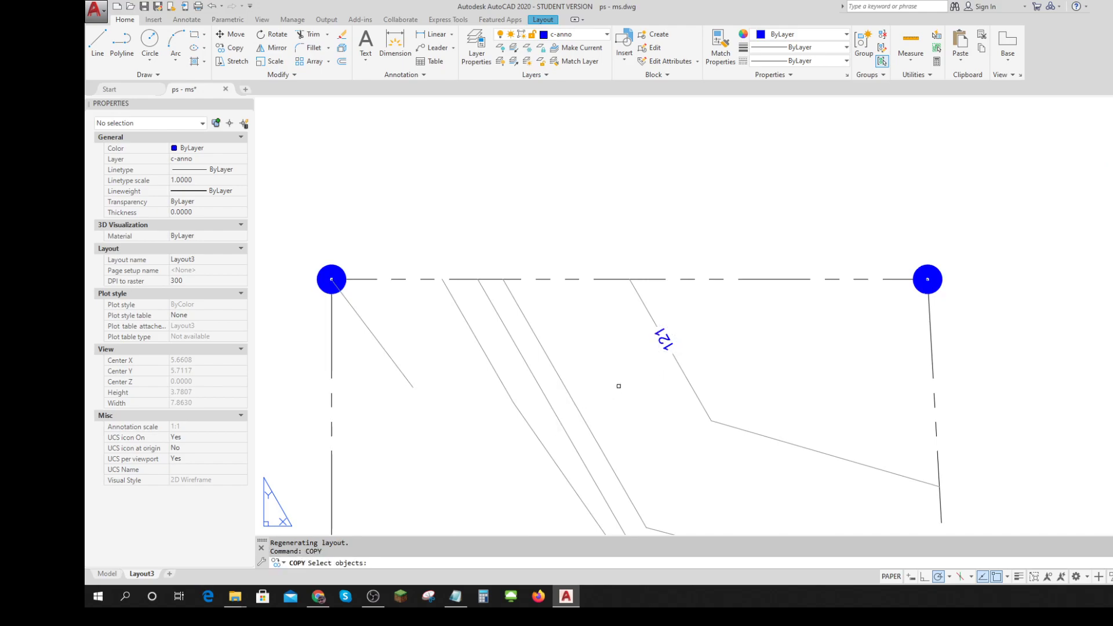
pyautogui.click(628, 320)
pyautogui.click(711, 398)
pyautogui.press('Return')
pyautogui.click(665, 402)
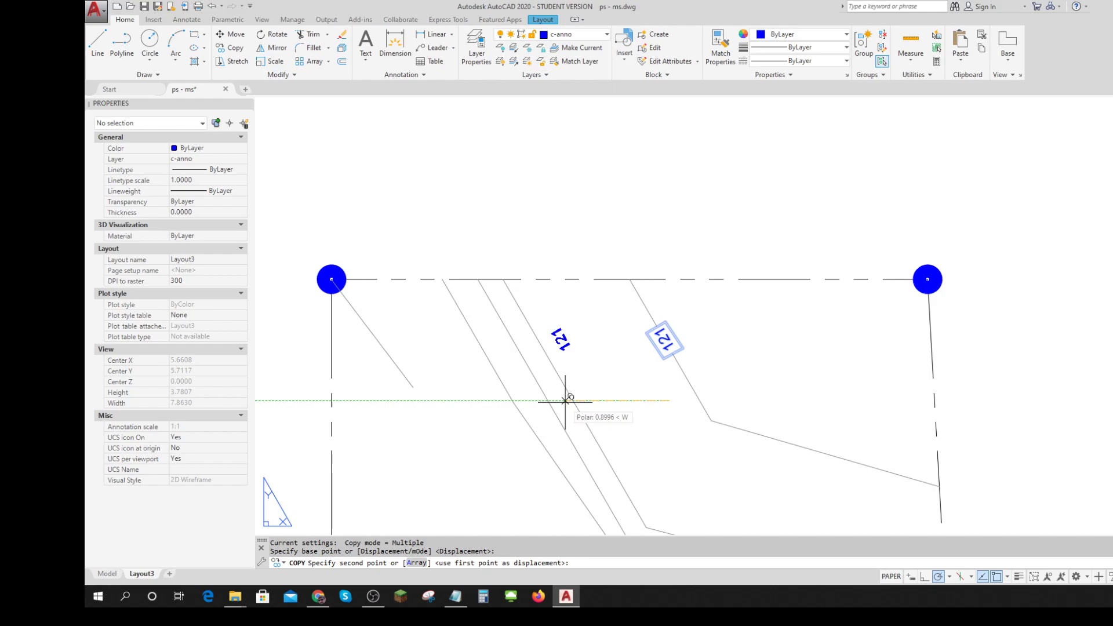
pyautogui.press('Escape')
# Copy the 121 label with its wipeout onto the three neighbouring contours and the short contour at the northwest corner, using the wipeout's lower edge as base point.
pyautogui.write('copy')
pyautogui.press('Return')
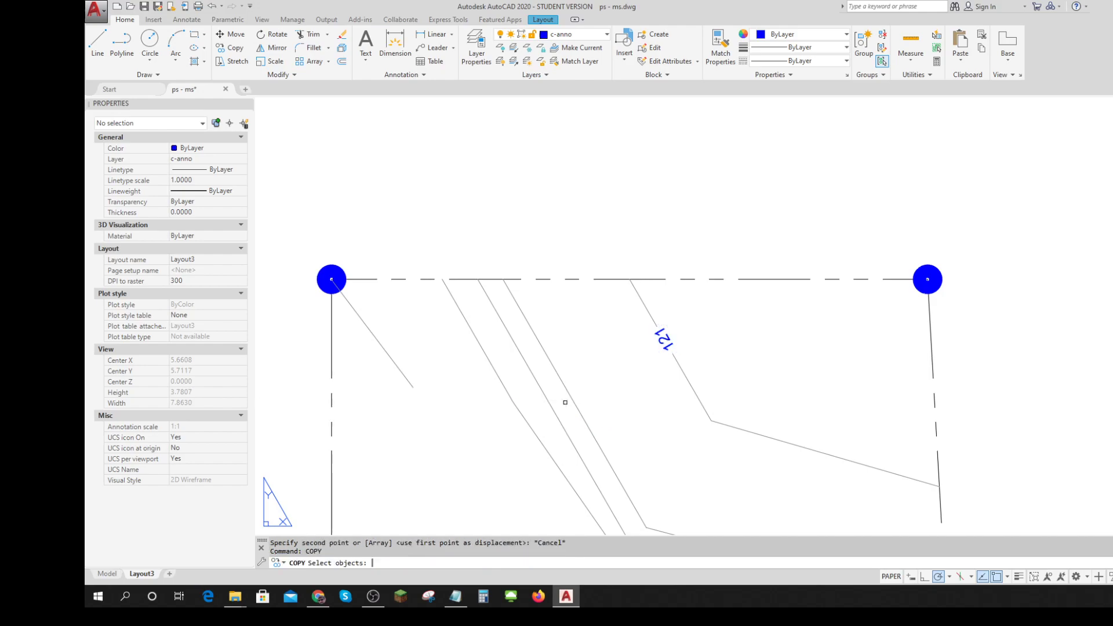
pyautogui.click(620, 306)
pyautogui.click(720, 406)
pyautogui.press('Return')
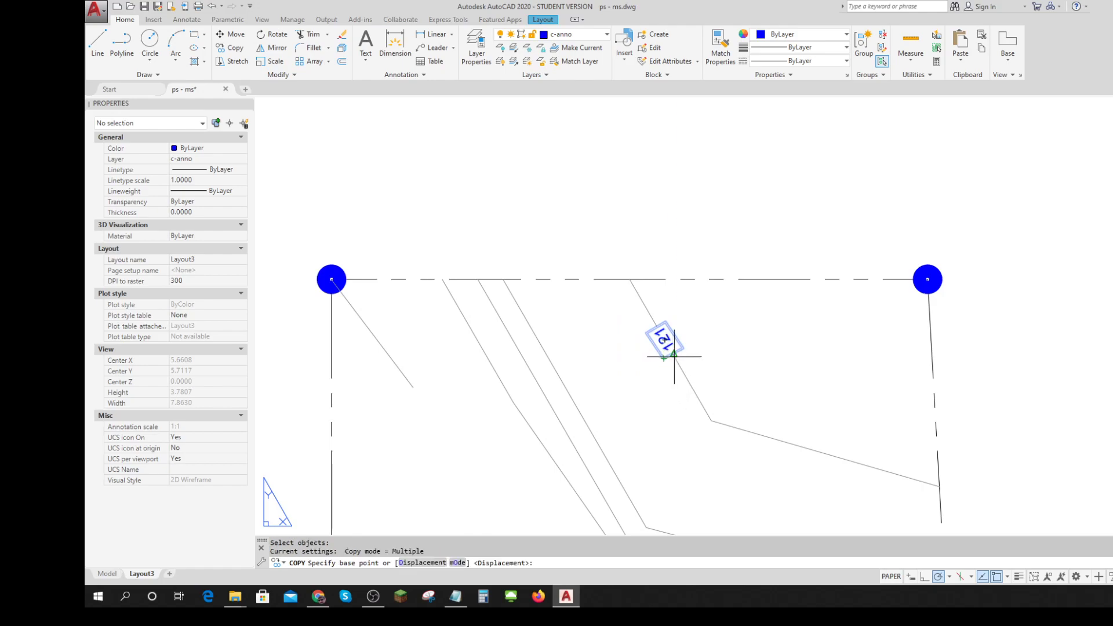
pyautogui.click(672, 354)
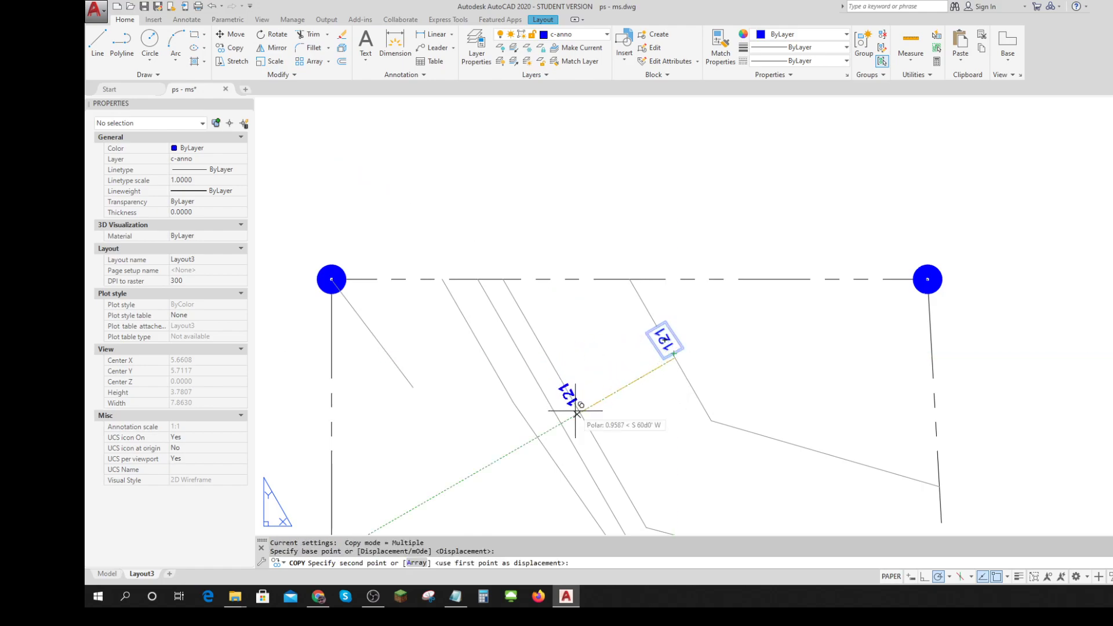
pyautogui.click(577, 403)
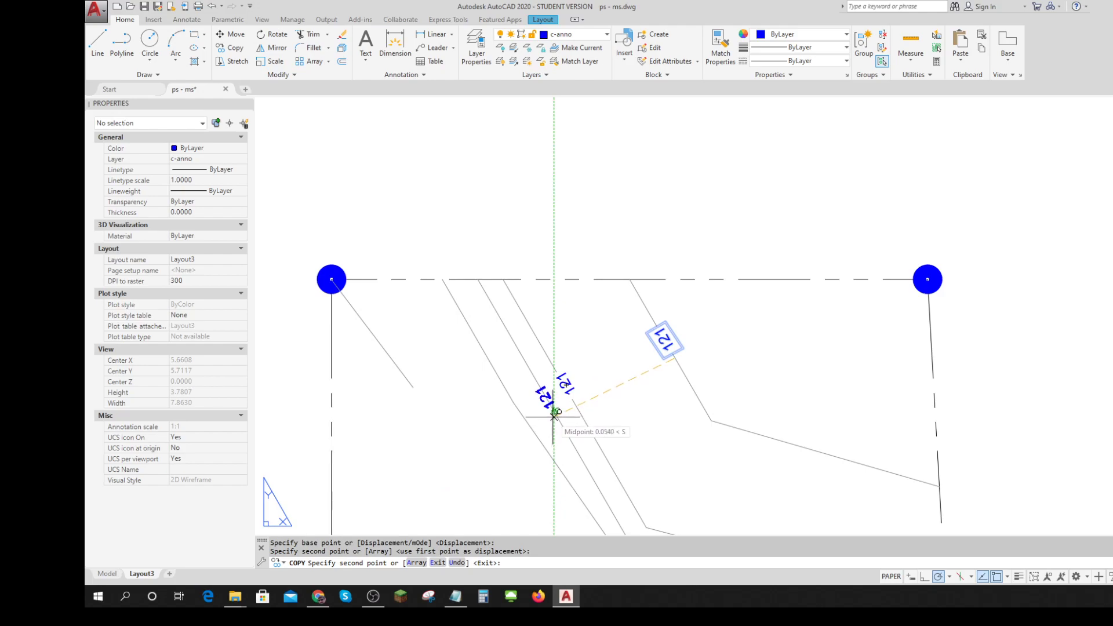
pyautogui.click(553, 414)
pyautogui.click(488, 358)
pyautogui.click(414, 386)
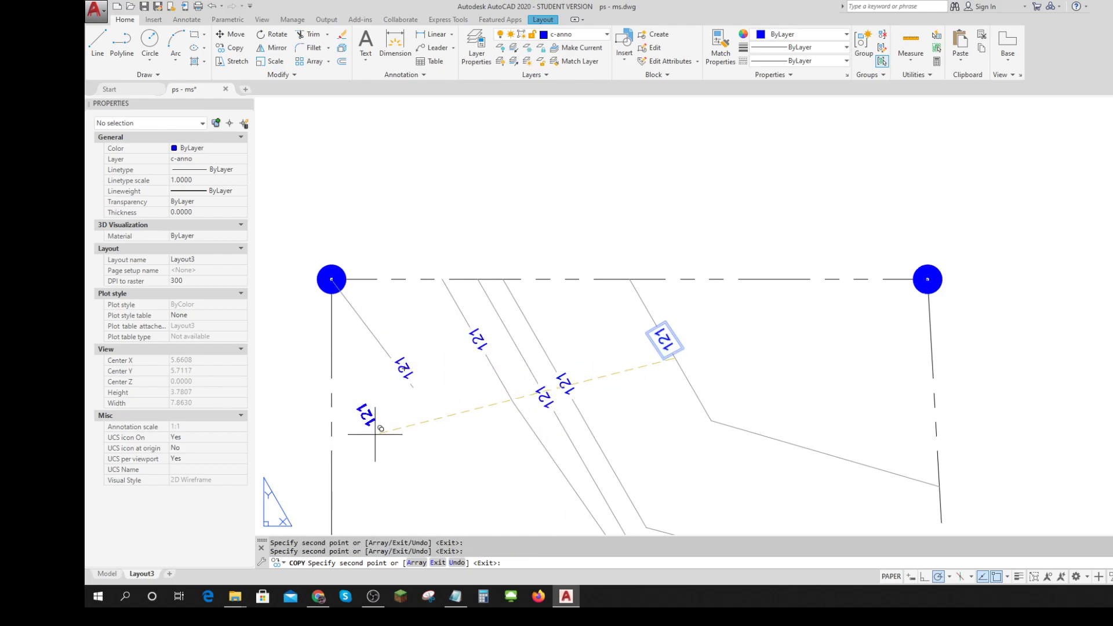
pyautogui.press('Escape')
# Change the two copied labels on the closely spaced middle contours to 122 on the eastern line and 123 on the western one.
pyautogui.scroll(4, 573, 406)
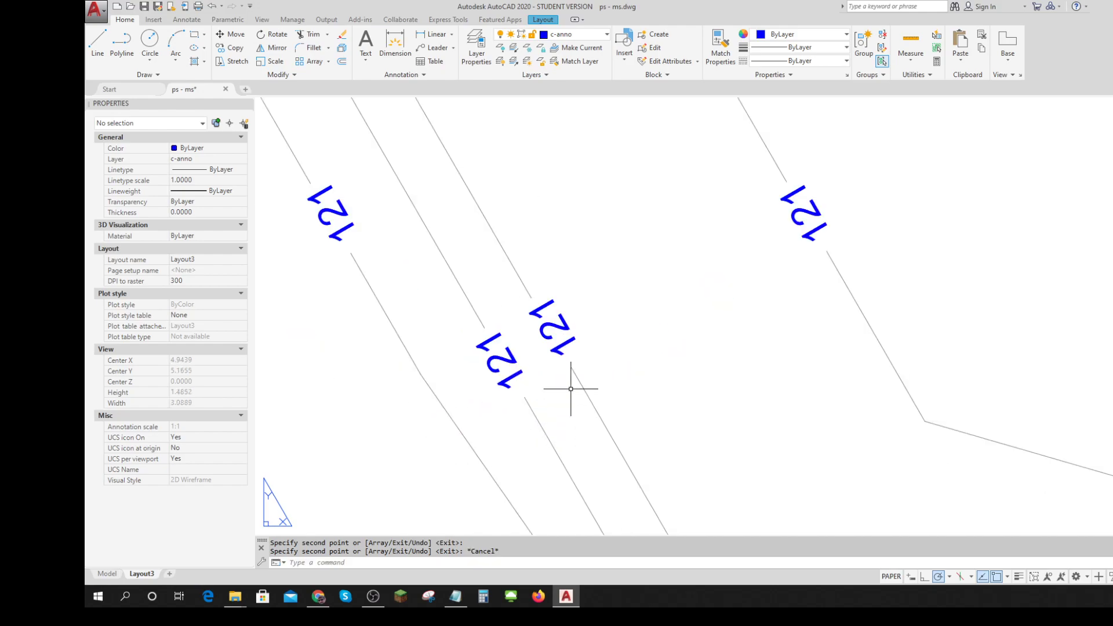
pyautogui.doubleClick(552, 328)
pyautogui.write('122')
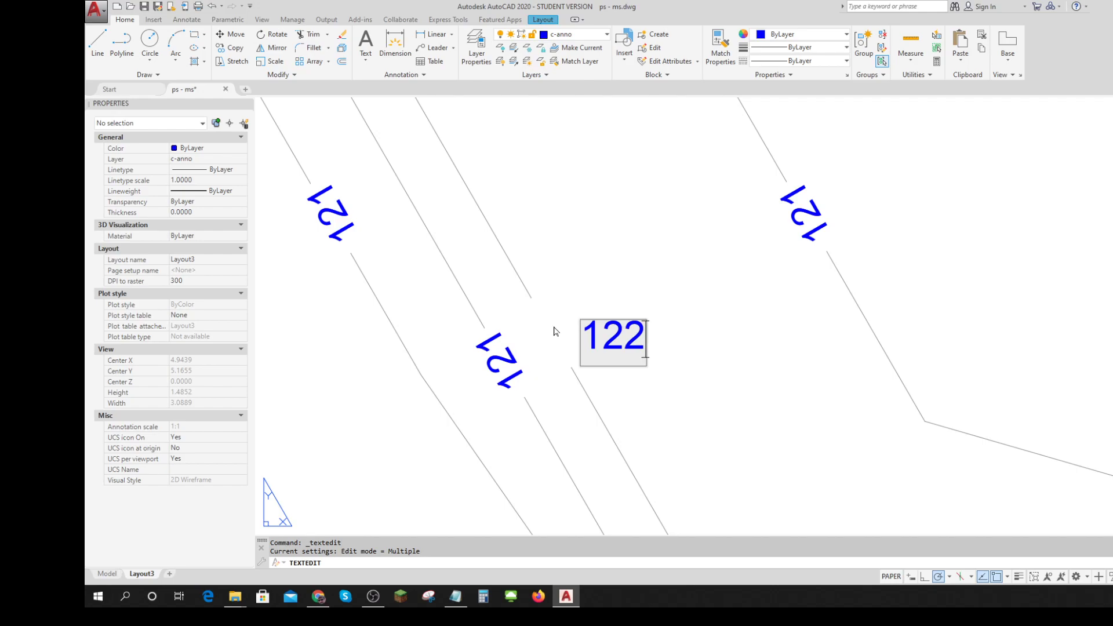
pyautogui.press('Return')
pyautogui.click(497, 358)
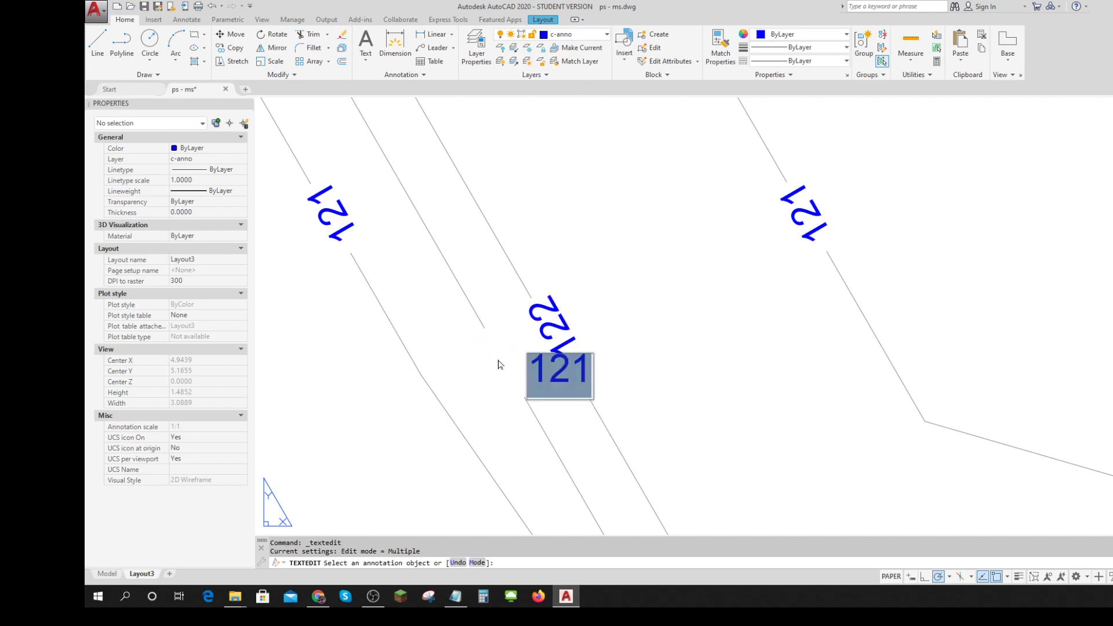
pyautogui.write('123')
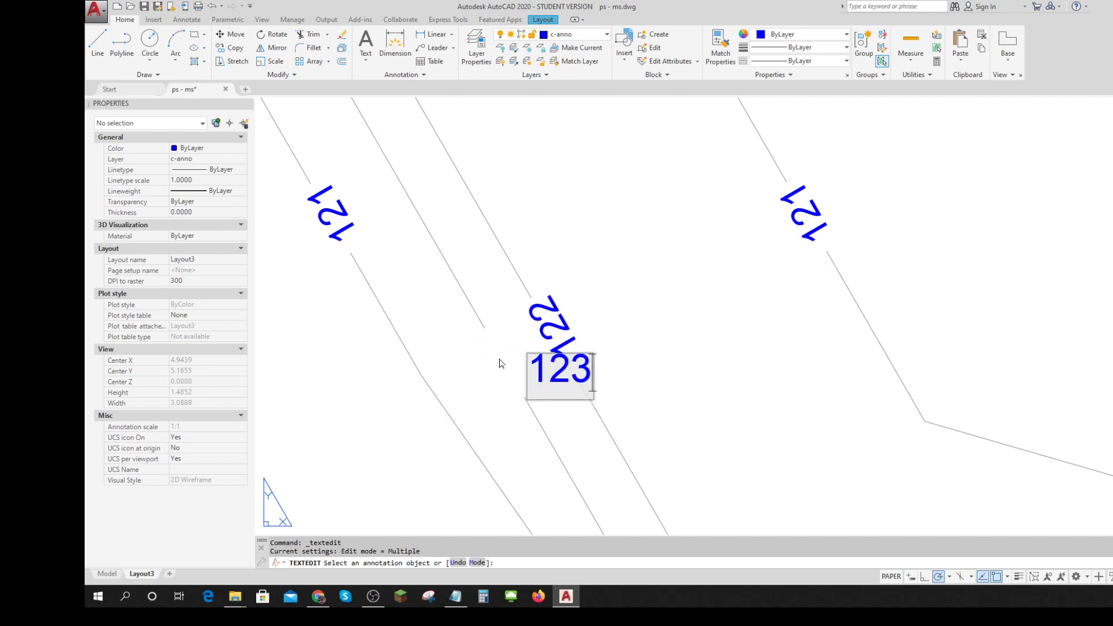
pyautogui.press('Return')
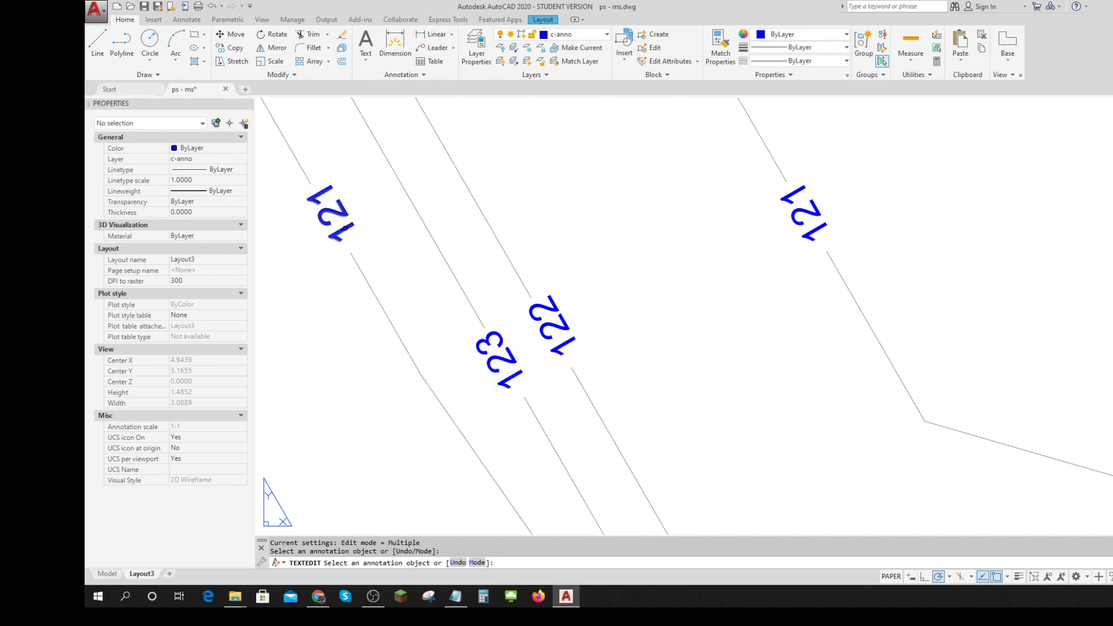
# Change the label on the next contour west of 123 to 124 and the label on the short northwest corner contour to 125.
pyautogui.click(346, 228)
pyautogui.write('124')
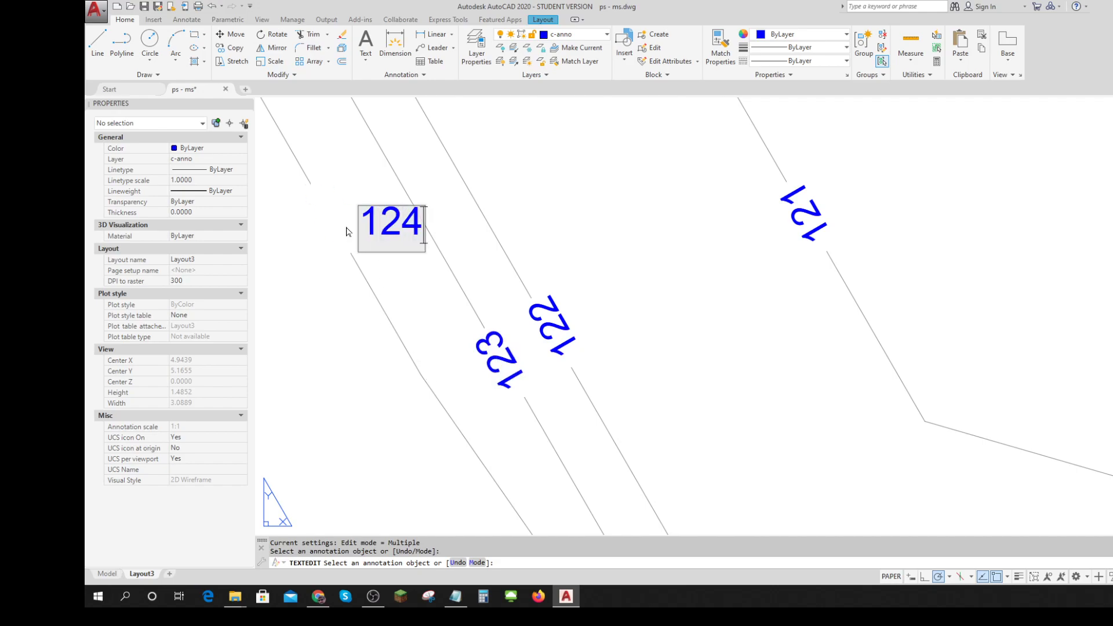
pyautogui.press('Return')
pyautogui.scroll(-6, 360, 255)
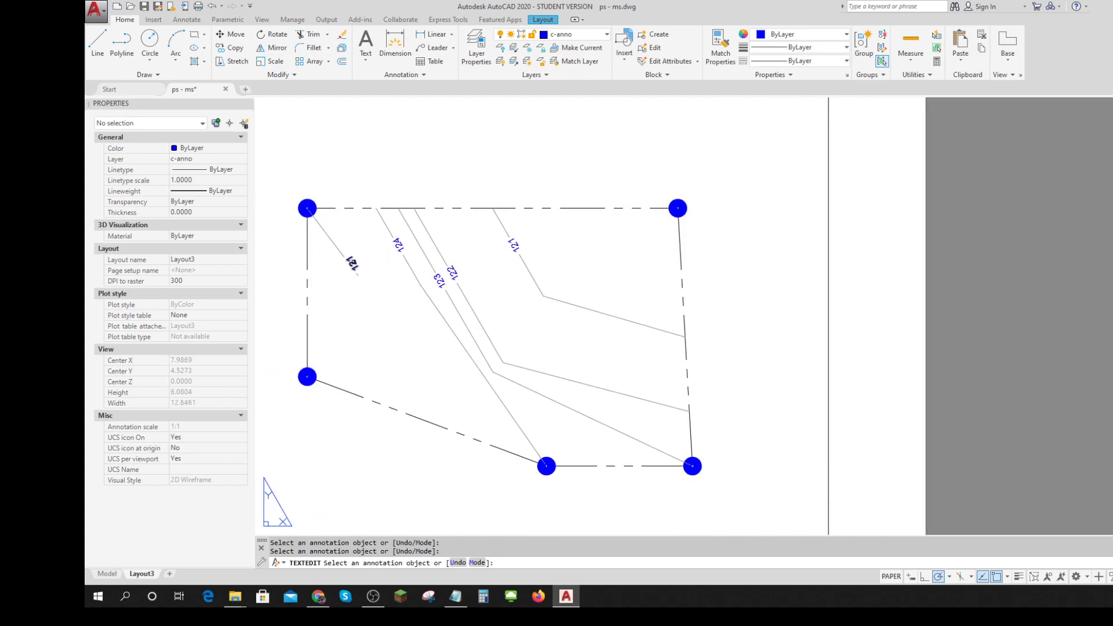
pyautogui.click(355, 268)
pyautogui.write('125')
pyautogui.press('Return')
pyautogui.scroll(-2, 582, 323)
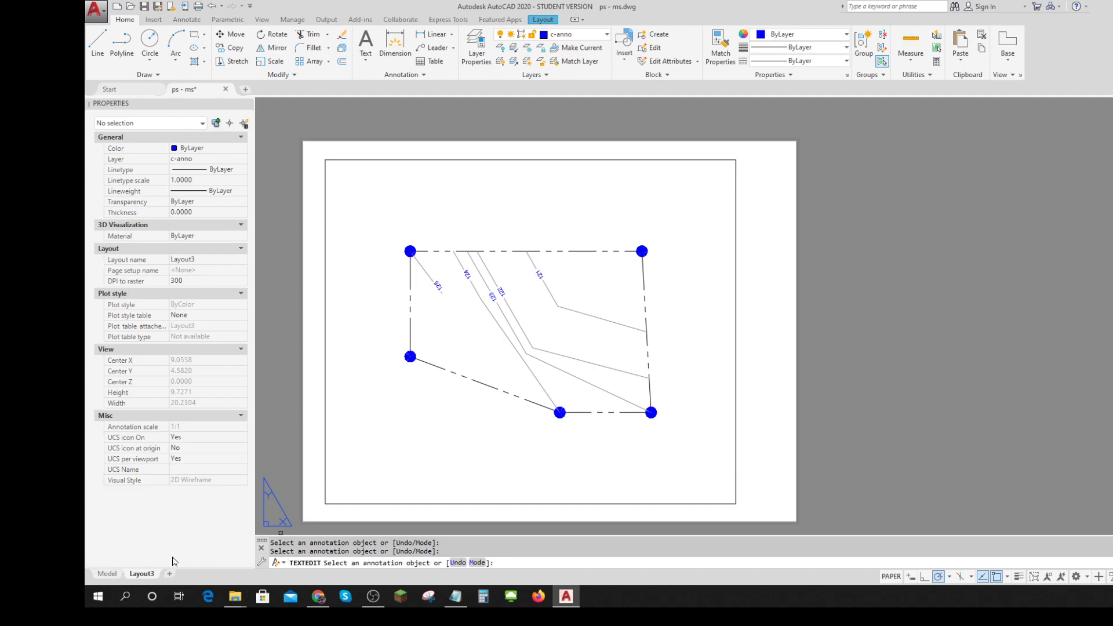
# End text editing, view the site plan in model space for comparison, and return to the Layout3 sheet.
pyautogui.moveTo(108, 578)
pyautogui.press('Escape')
pyautogui.click(107, 574)
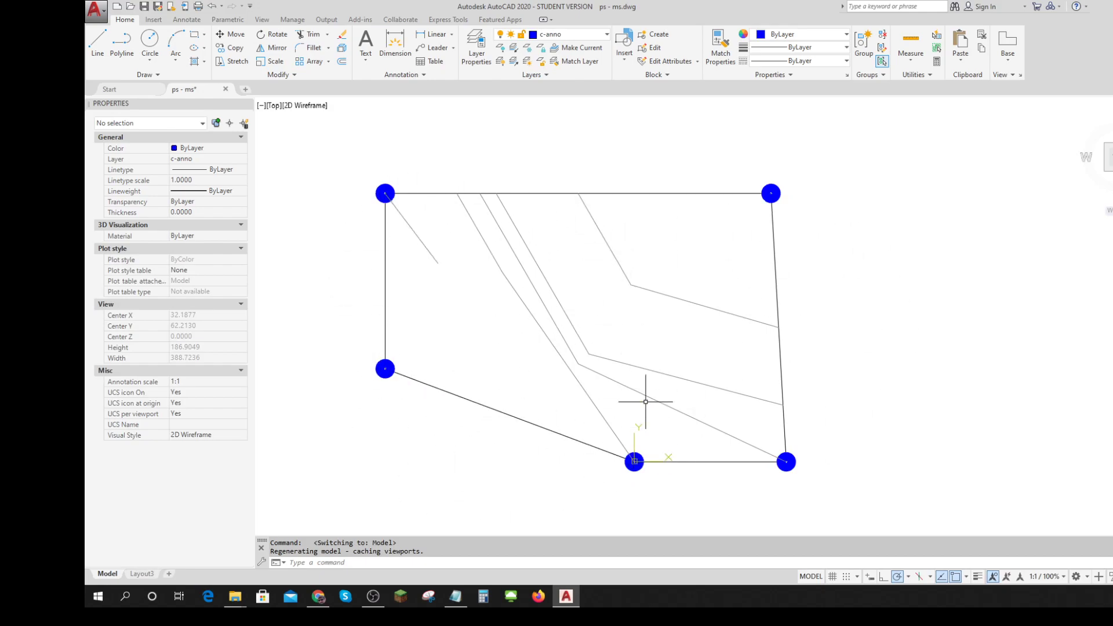
pyautogui.click(143, 574)
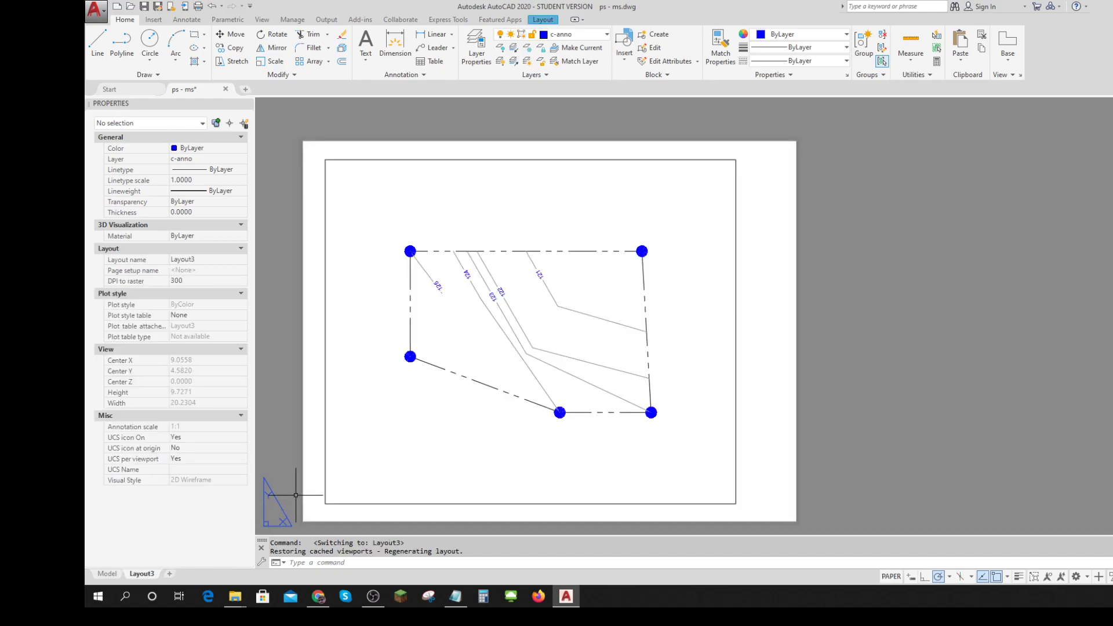